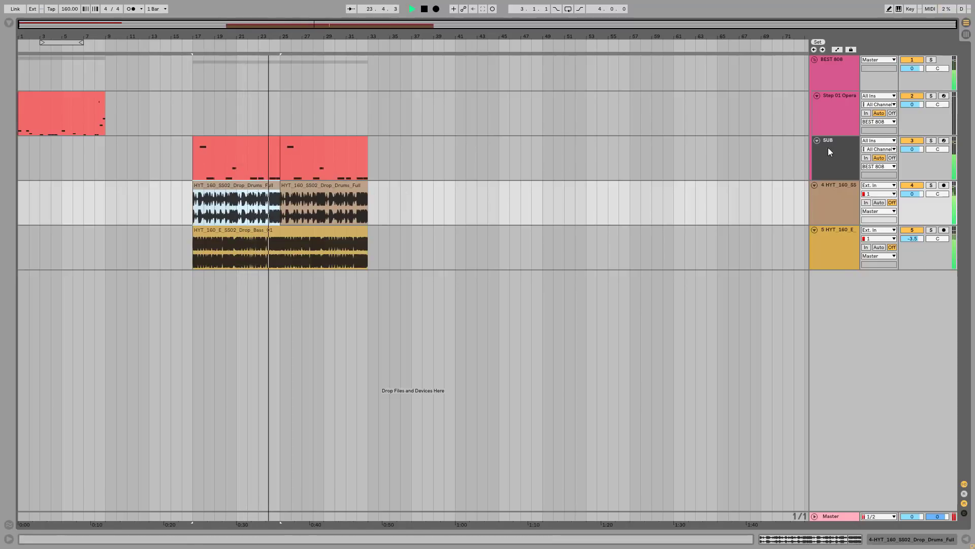
Solo the SUB track to hear it in isolation during playback, and return to the full mix.
left_click(931, 140)
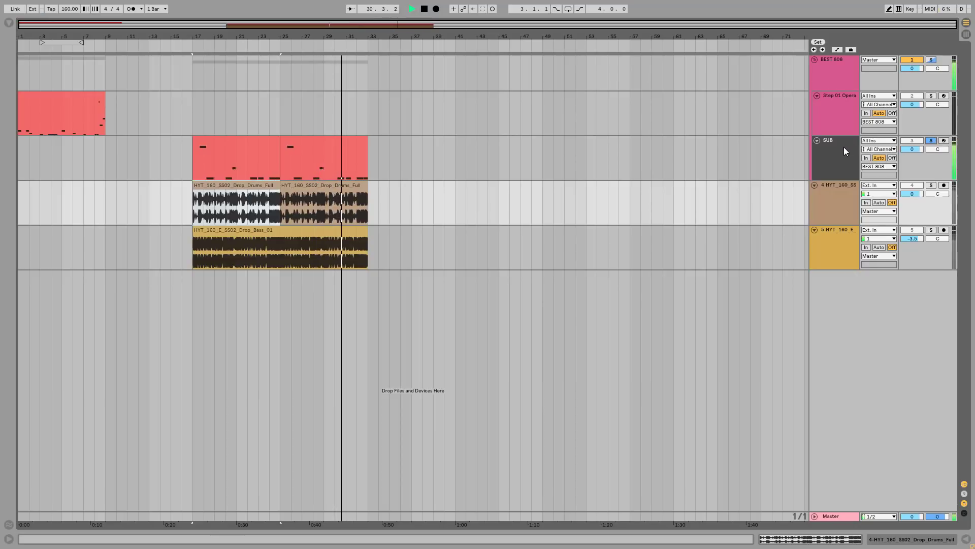
left_click(932, 141)
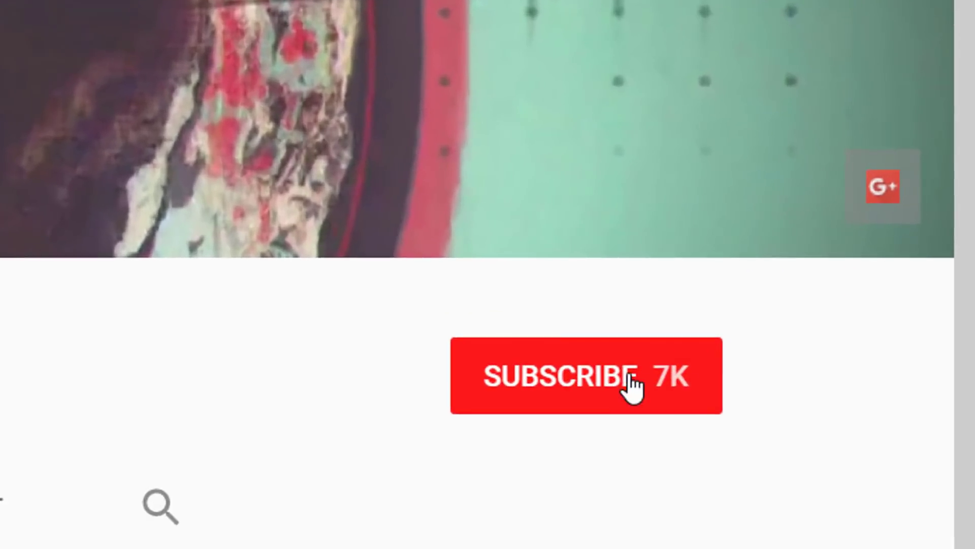
left_click(853, 247)
left_click(866, 242)
left_click(686, 277)
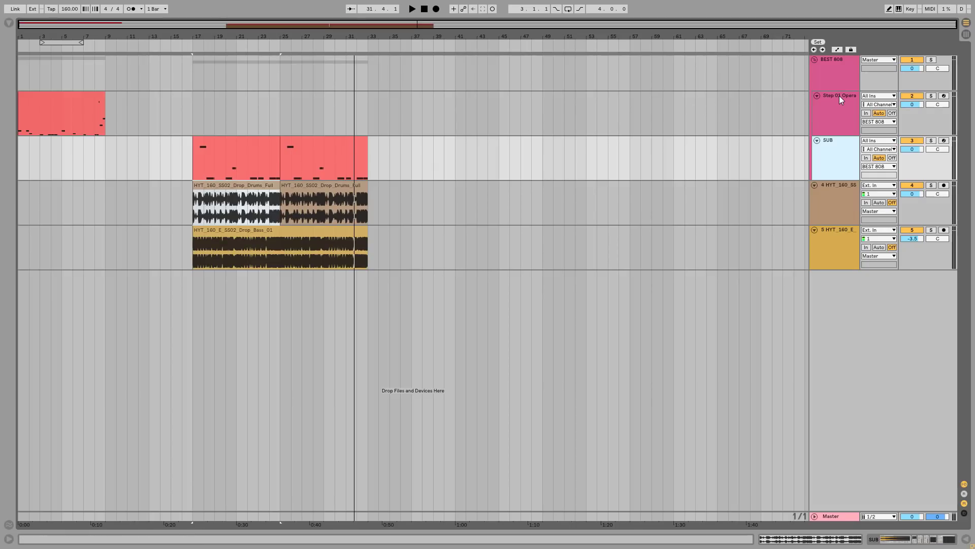
Show the device chain of the Step 01 Operator track and select its MIDI clip.
left_click(839, 95)
double_click(845, 97)
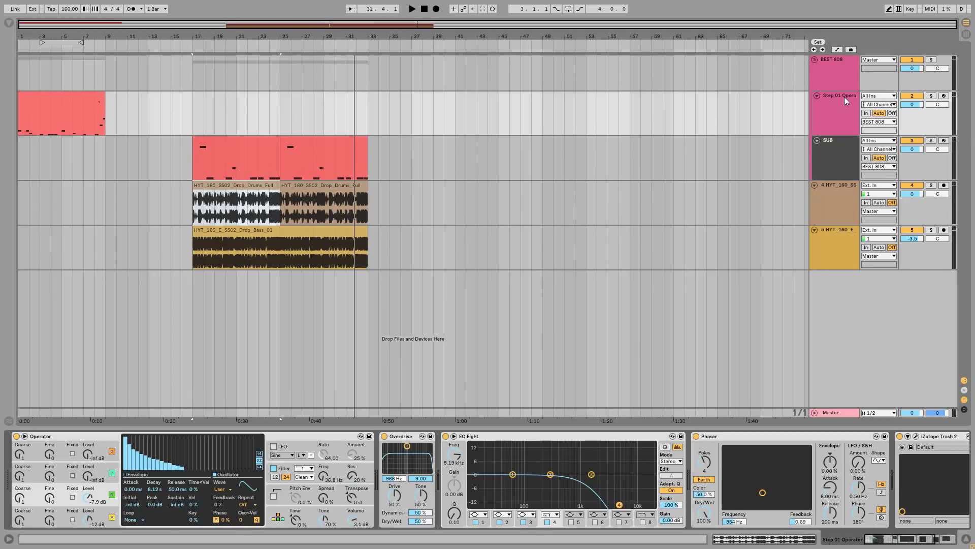
left_click(61, 96)
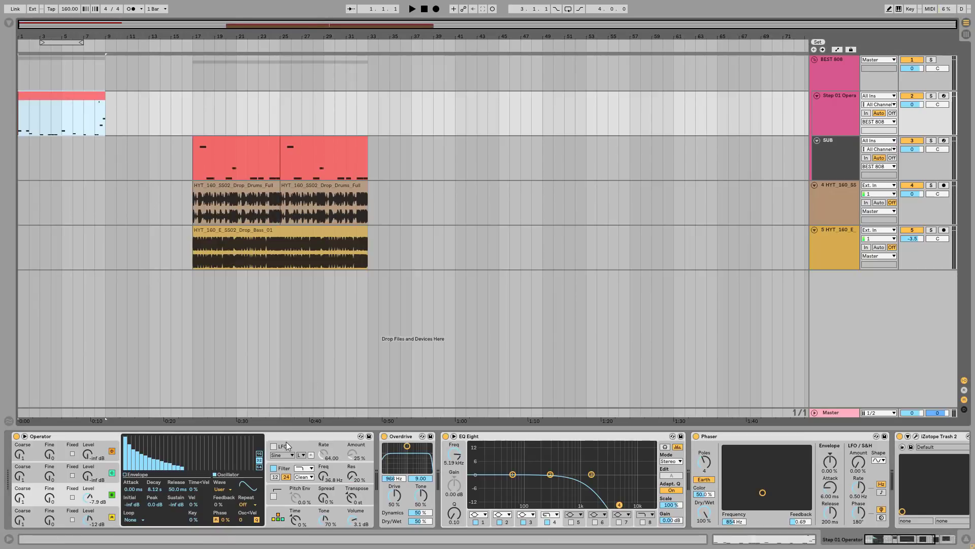
Audition the Step 01 Operator clip with oscillator B off and on again, and inspect the harmonics of oscillators A and B.
left_click(112, 495)
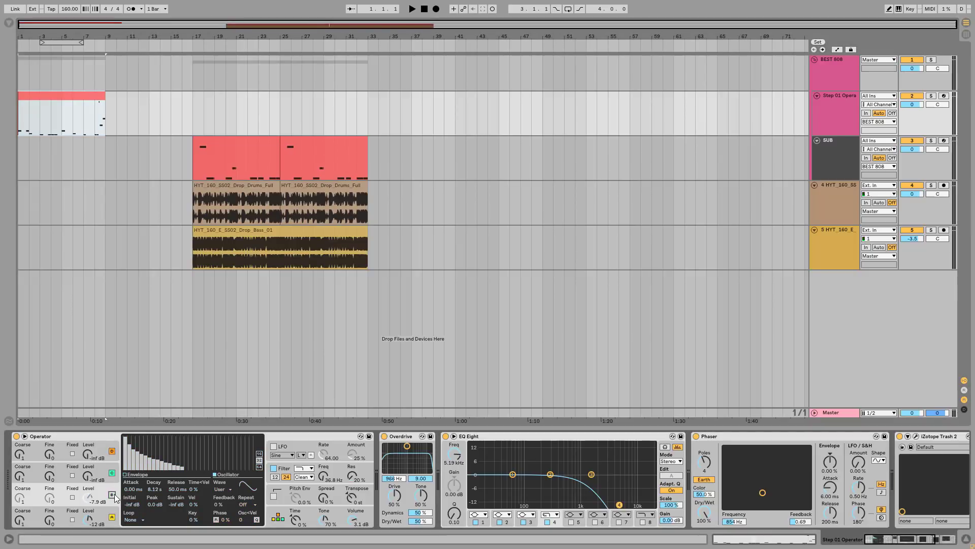
key("space")
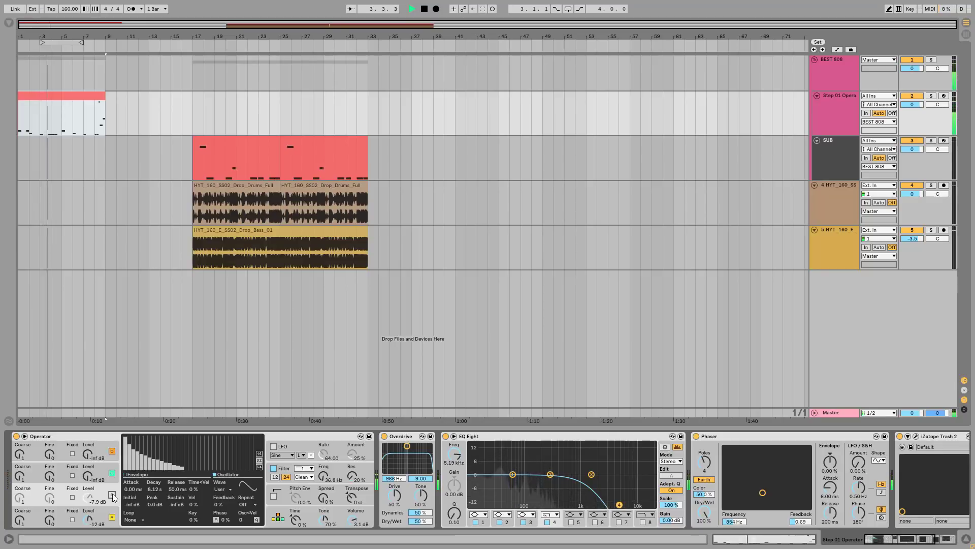
key("space")
left_click(112, 495)
key("space")
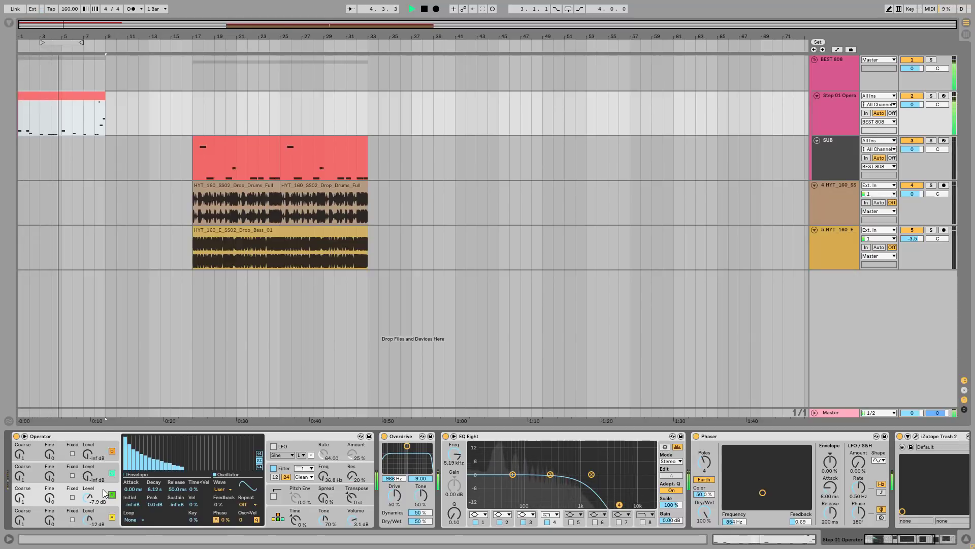
key("space")
left_click(107, 509)
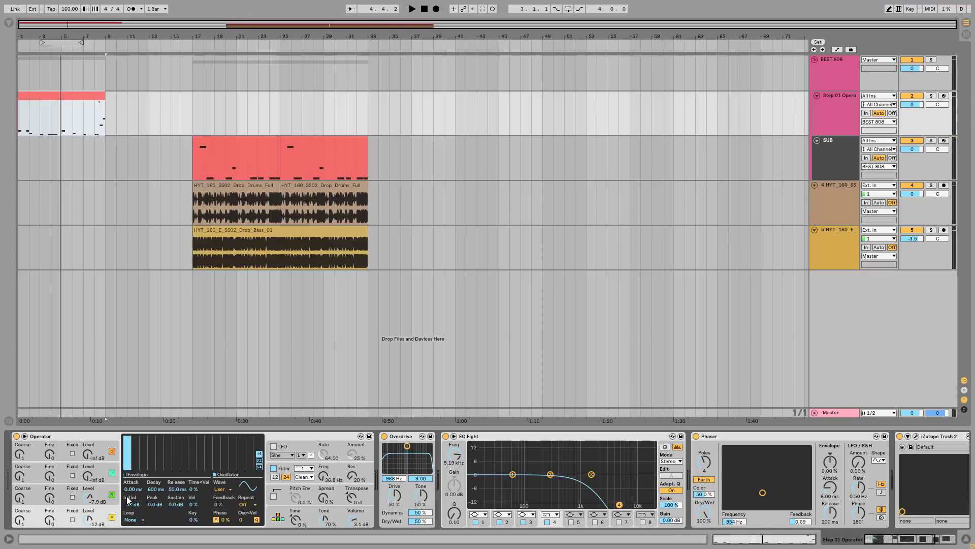
left_click(109, 488)
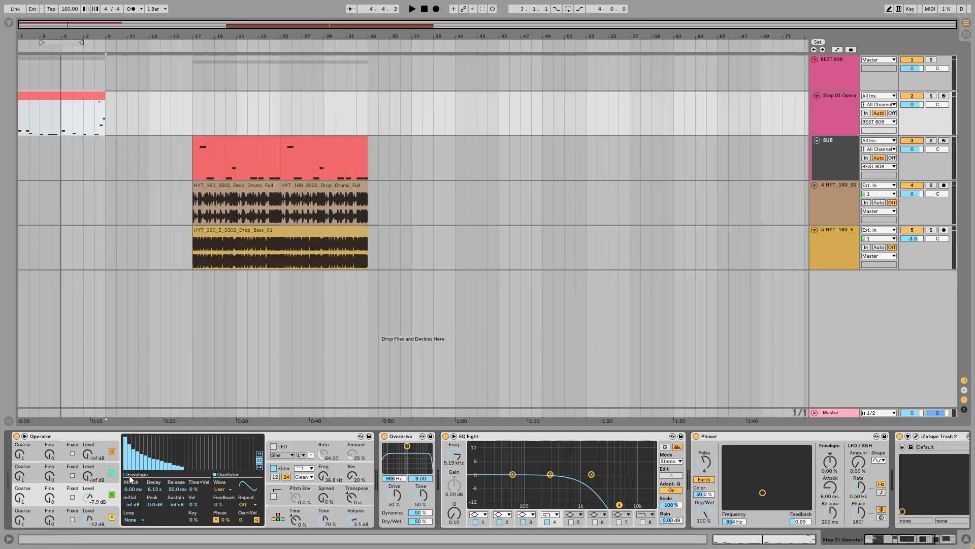
Expand the EQ Eight spectrum display and compare the playing clip's frequencies with Operator's oscillator B off and on.
left_click(453, 436)
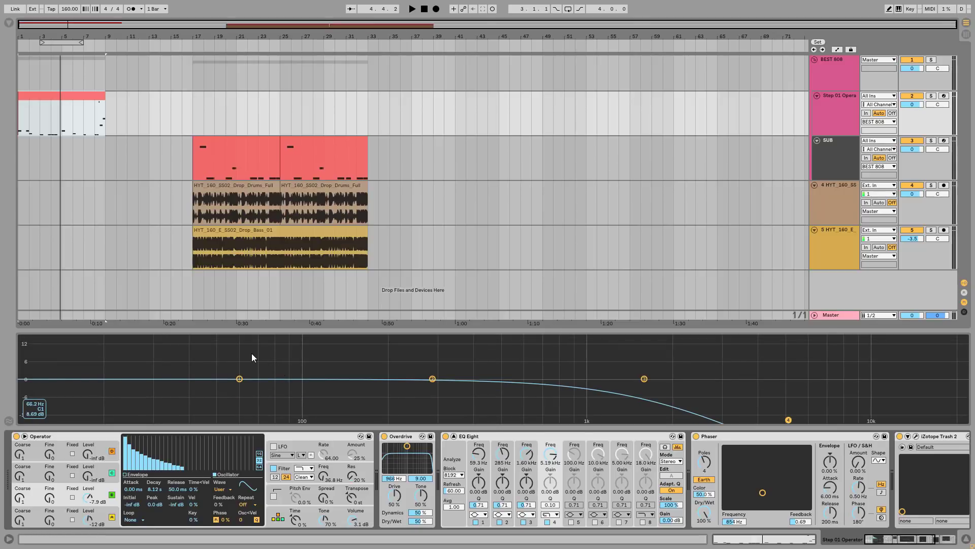
key("space")
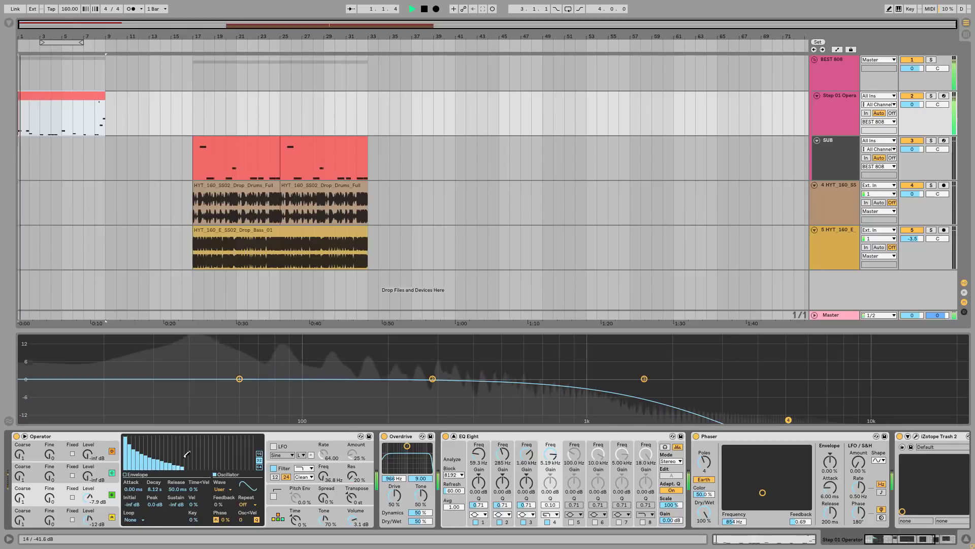
left_click(112, 494)
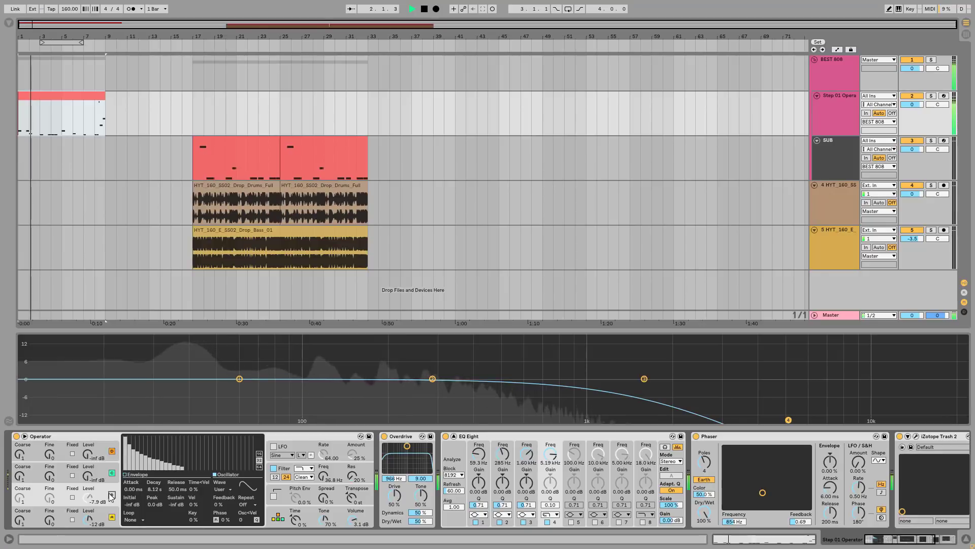
left_click(112, 496)
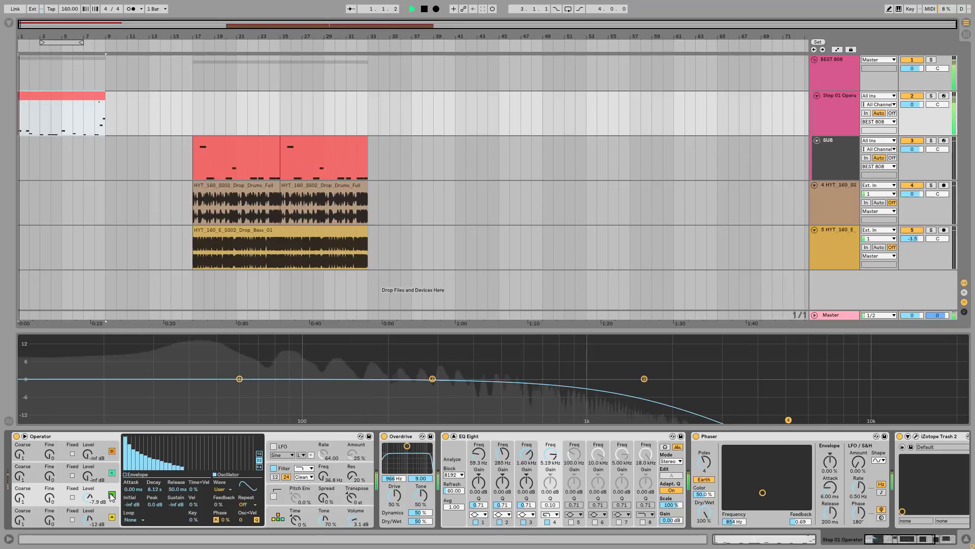
key("space")
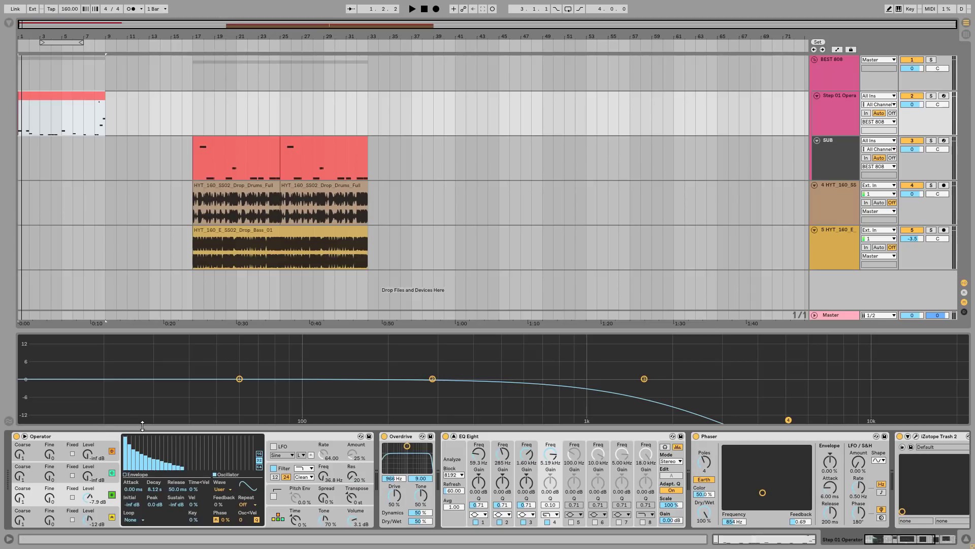
Inspect Operator's oscillator and filter envelopes and the effects that follow it in the chain.
left_click(133, 475)
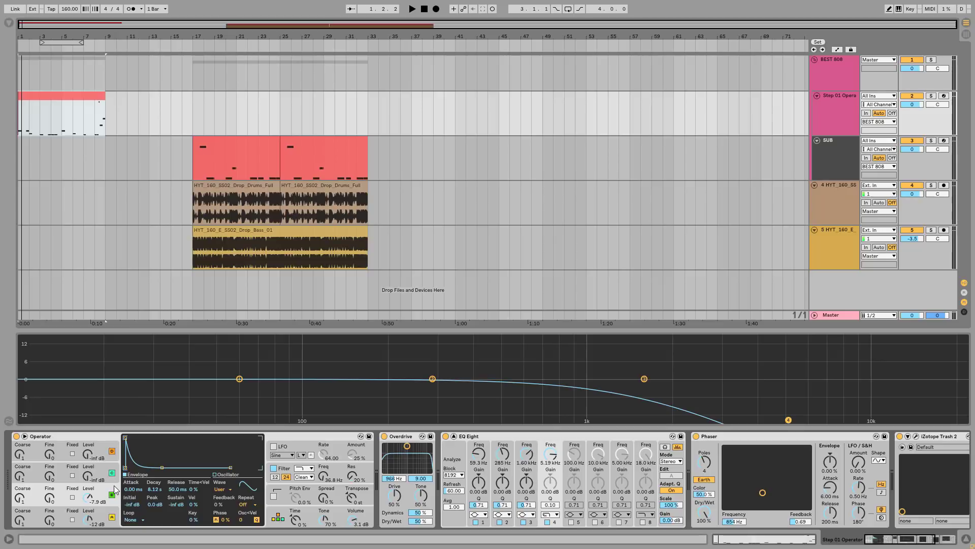
left_click_drag(162, 467, 170, 437)
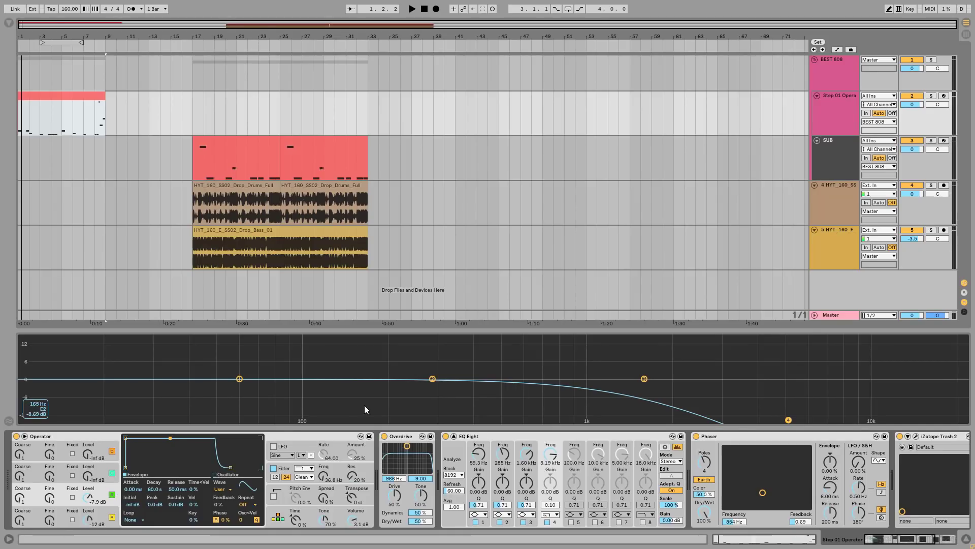
left_click(344, 470)
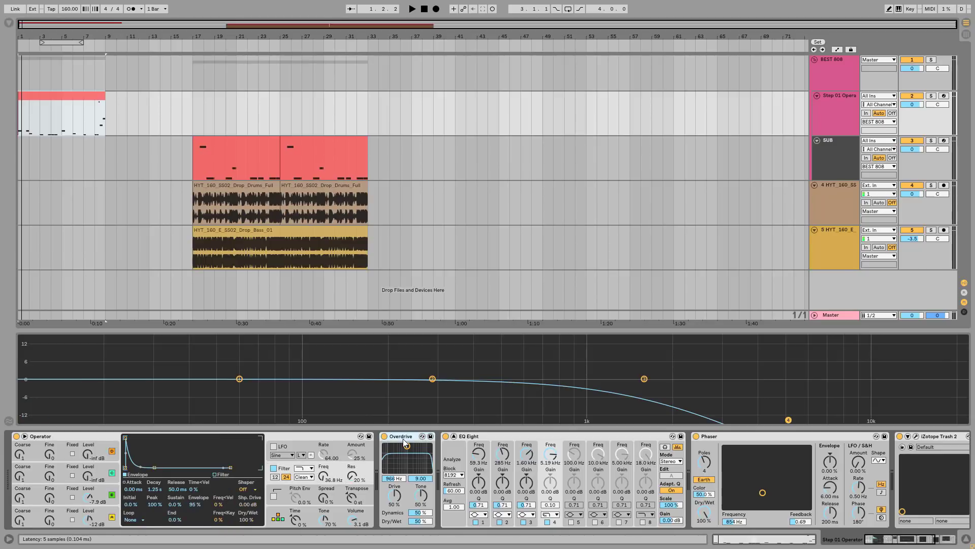
left_click(887, 542)
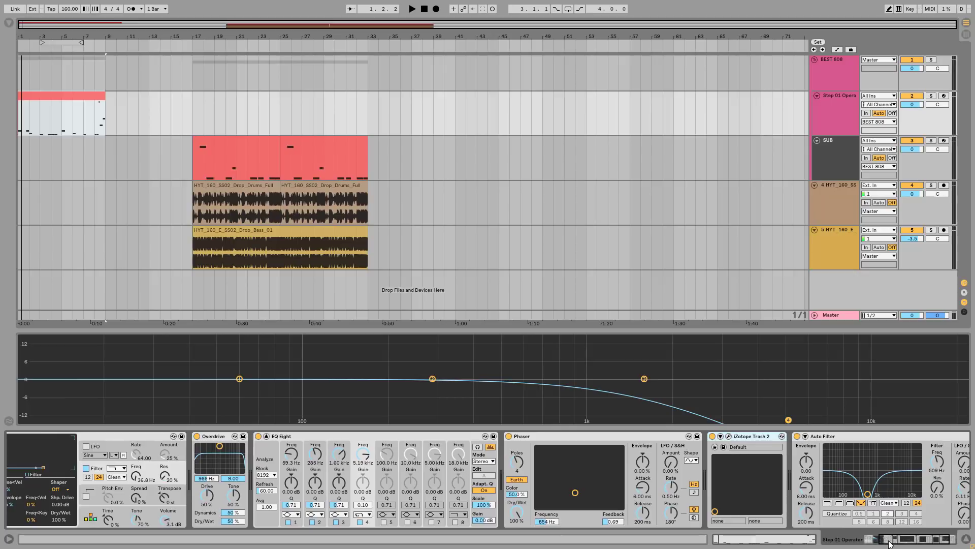
Show the SUB track's devices and open the filter and global settings of the FTS F Bass_14 sampler.
left_click(833, 146)
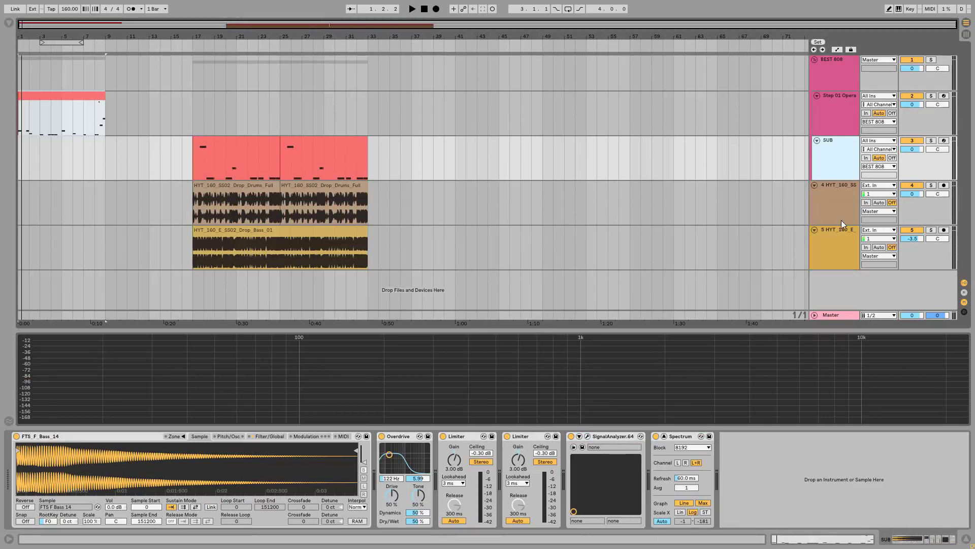
left_click(395, 438)
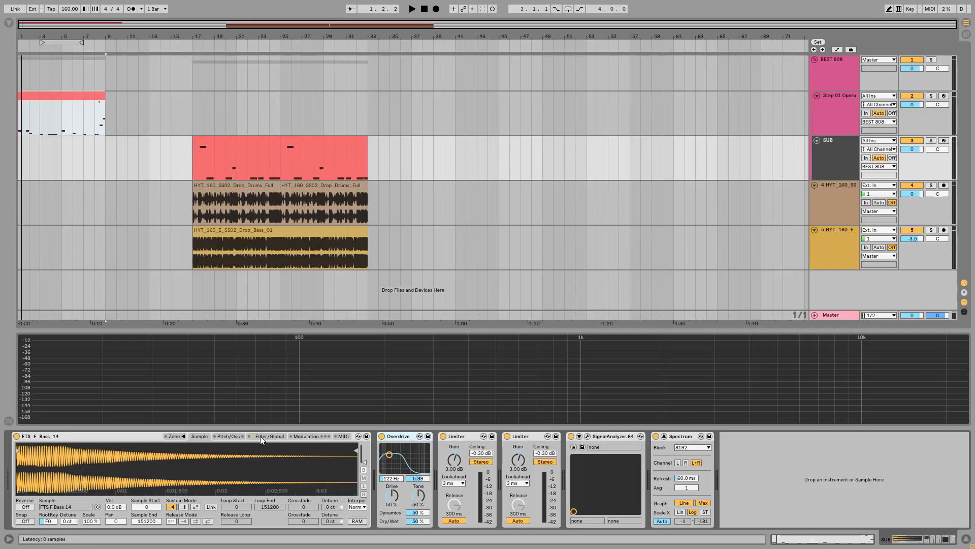
left_click(236, 435)
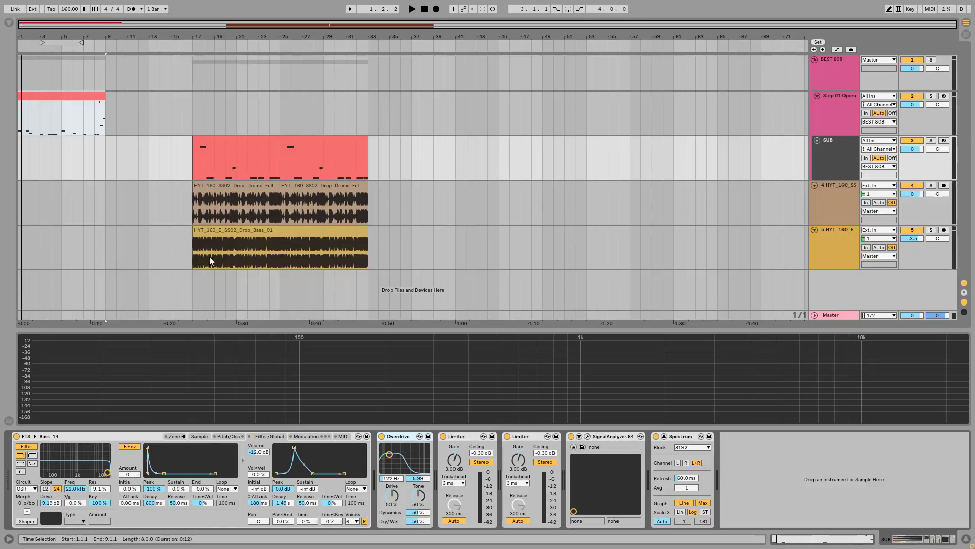
Audition the first SUB clip in solo from around bar 17, and unsolo the track.
left_click(254, 145)
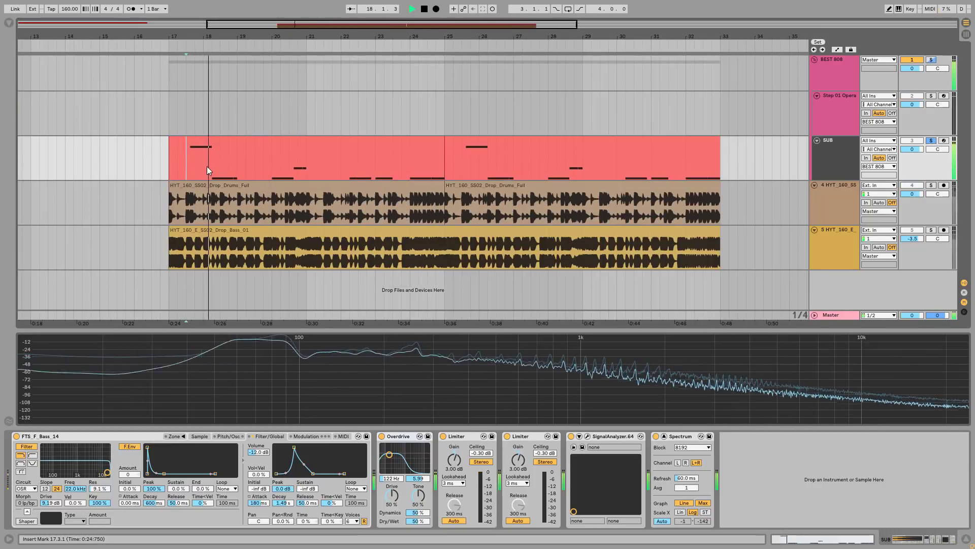
left_click(212, 163)
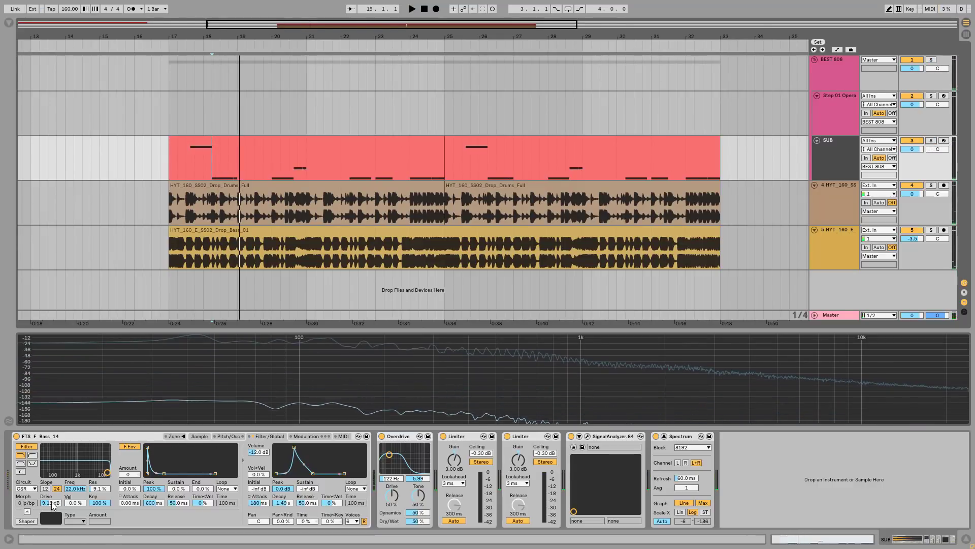
left_click(931, 142)
Bypass Overdrive on the SUB track and audition its first clip in solo for comparison.
left_click(382, 436)
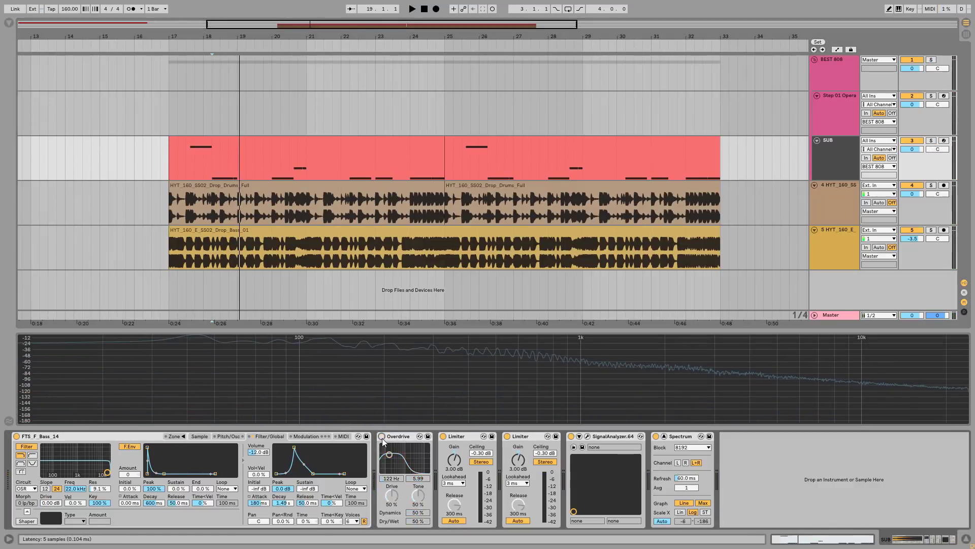
left_click(931, 141)
left_click(193, 173)
key("space")
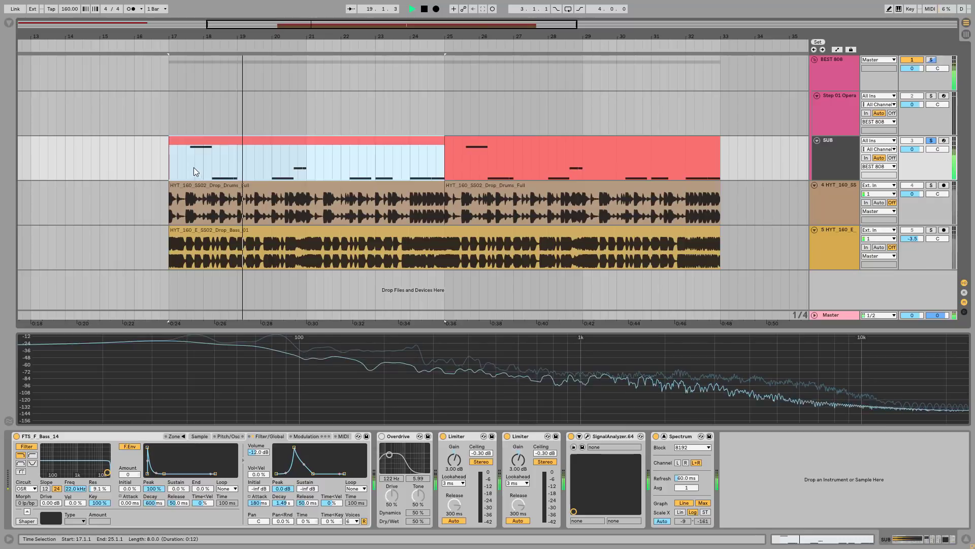
left_click(187, 164)
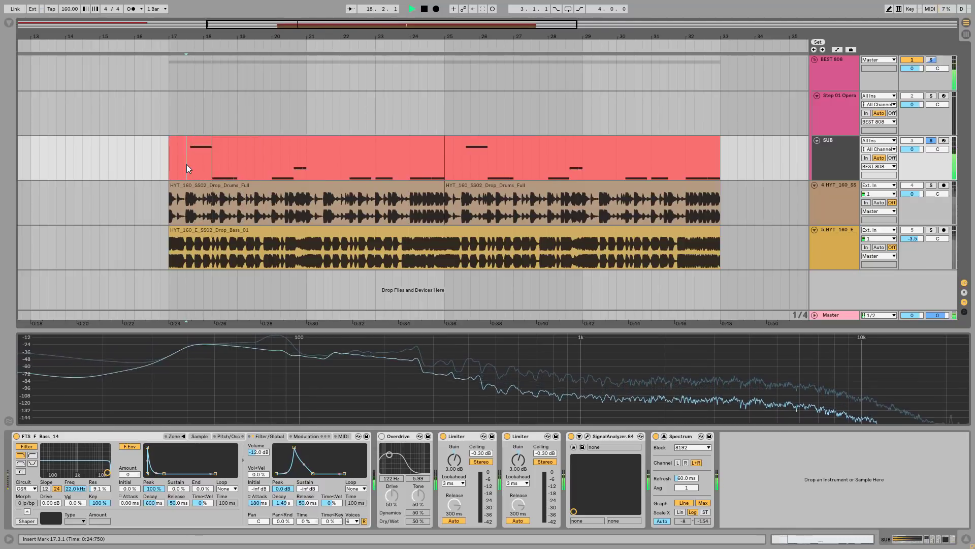
key("space")
left_click(931, 140)
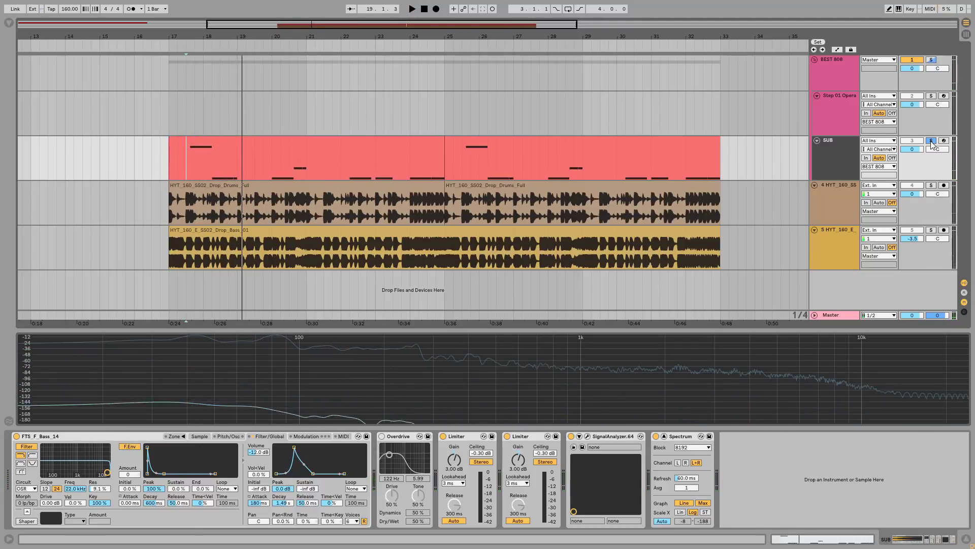
Set the SUB sampler's filter drive to 10.0 dB and turn Overdrive back on.
left_click_drag(51, 503, 46, 494)
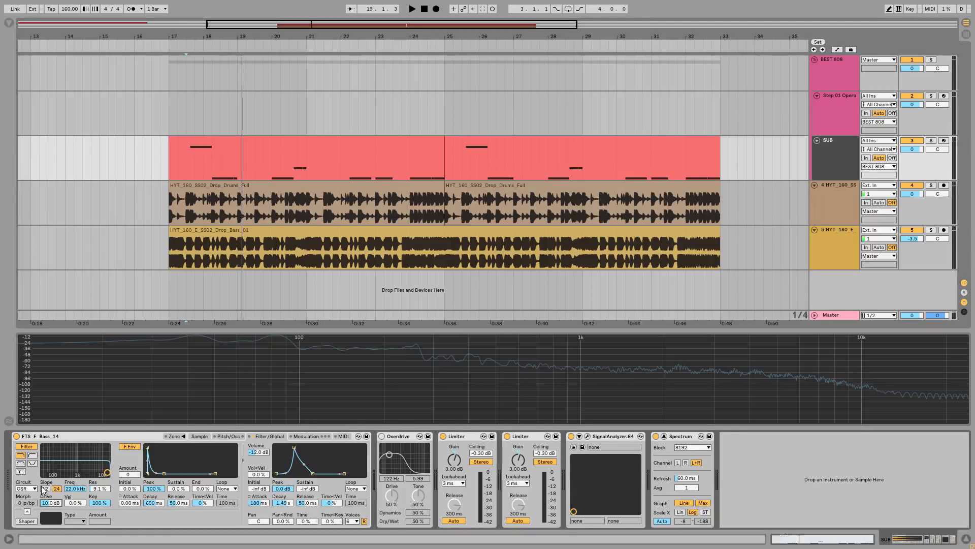
left_click(382, 437)
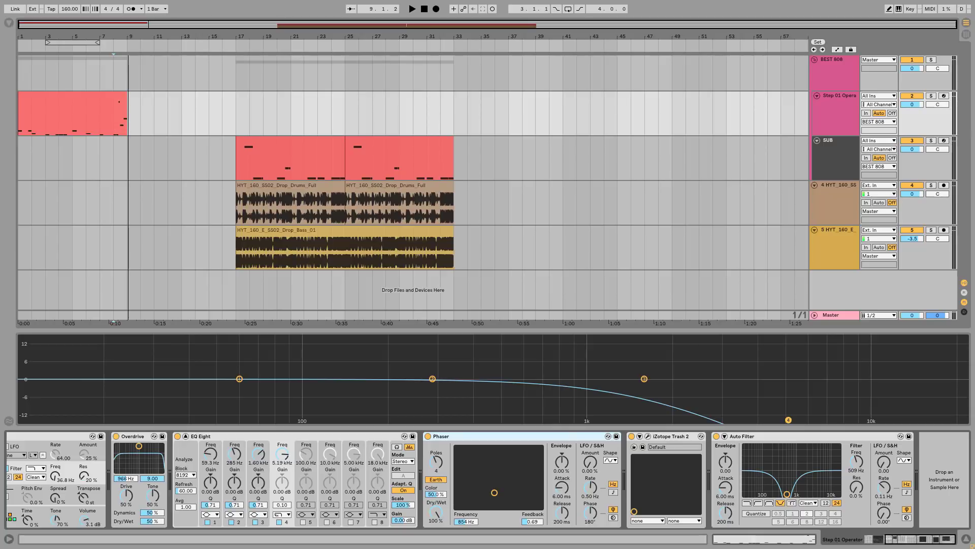
Add the Cabinet audio effect between Phaser and iZotope Trash 2 on the Step 01 Operator track.
left_click(9, 23)
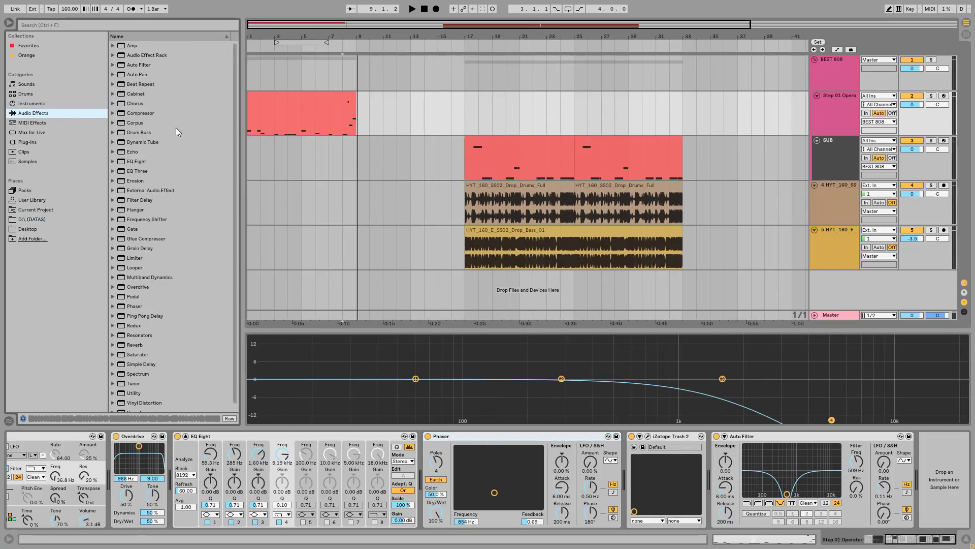
left_click(129, 94)
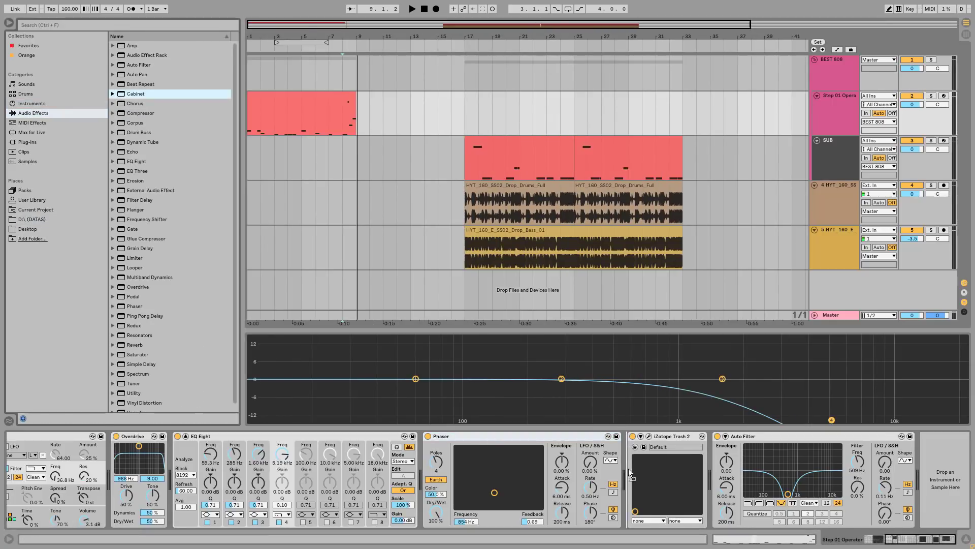
left_click_drag(630, 470, 630, 470)
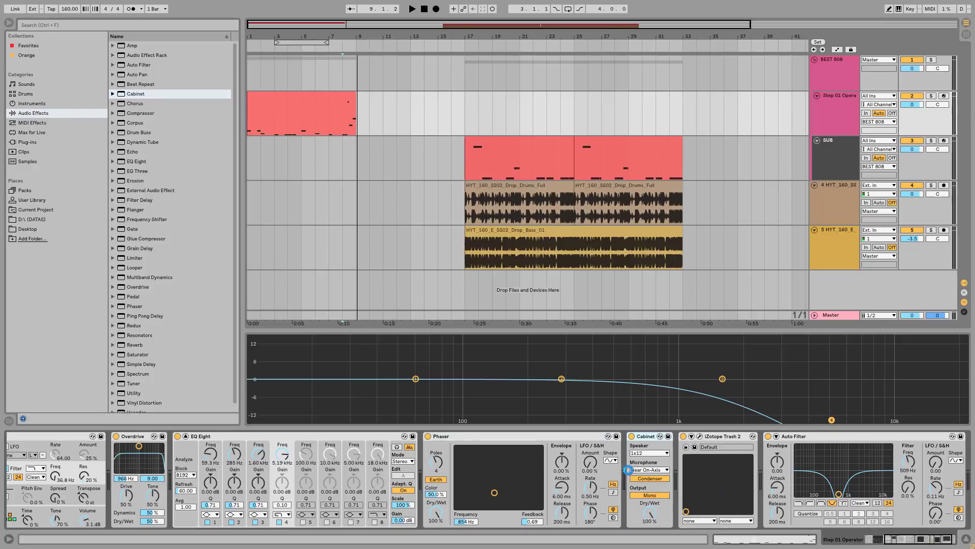
Configure Cabinet with the 4x10 speaker, a Near Off-Axis Dynamic microphone and Dual output.
left_click(651, 496)
left_click(655, 478)
left_click(667, 452)
left_click(656, 476)
left_click(655, 452)
left_click(653, 483)
Play the Step 01 Operator clip and move Cabinet ahead of Overdrive in the device chain.
left_click(294, 135)
key("space")
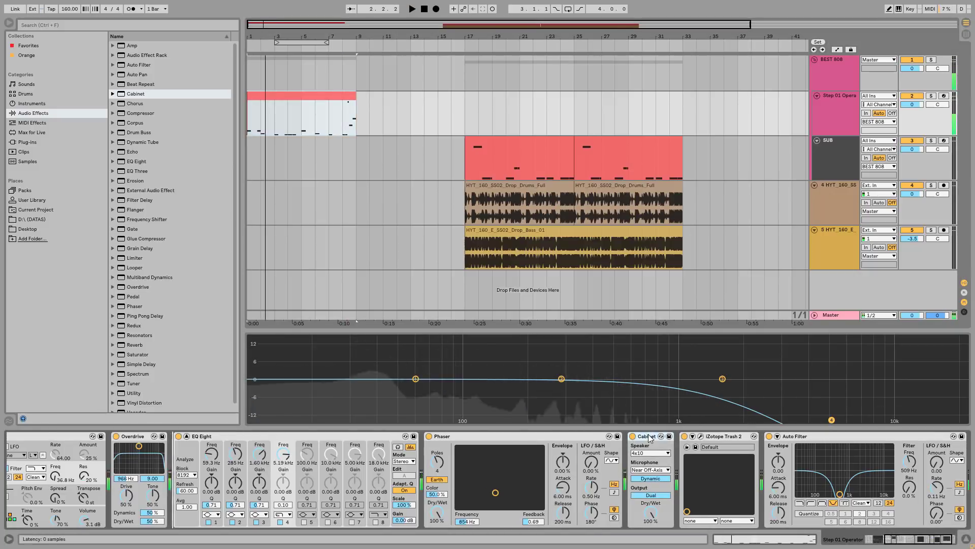
left_click_drag(649, 438, 117, 440)
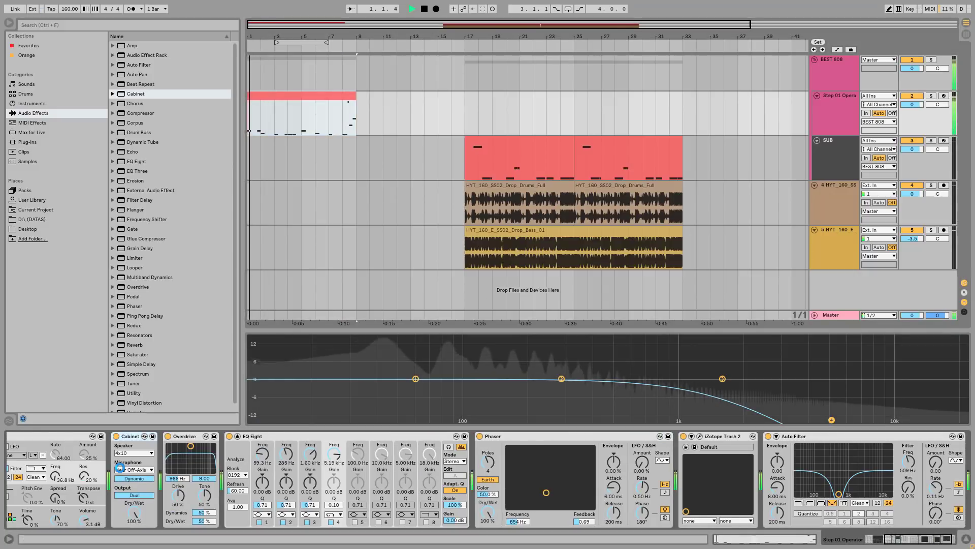
Play the Step 01 Operator clip with Cabinet toggled off and on to compare the effect, and stop playback.
left_click(116, 436)
key("space")
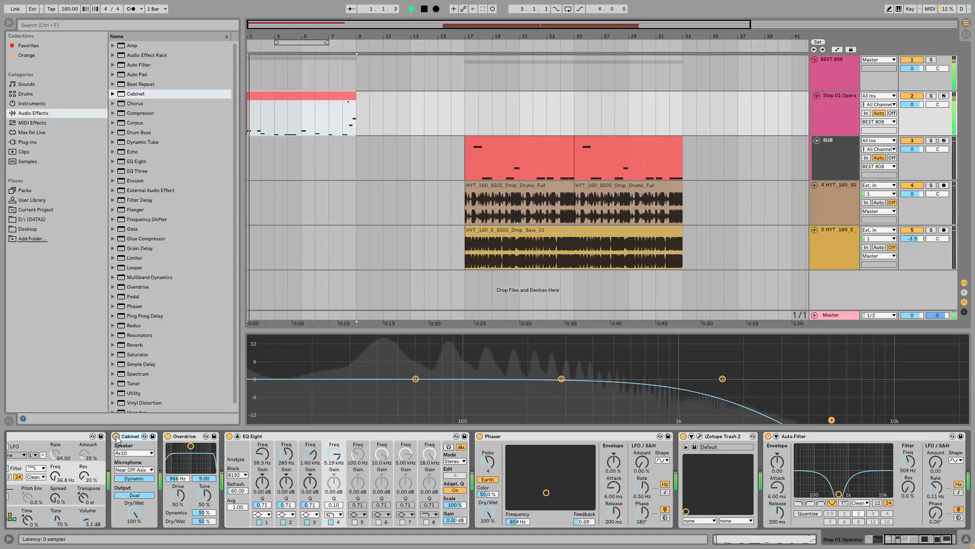
key("space")
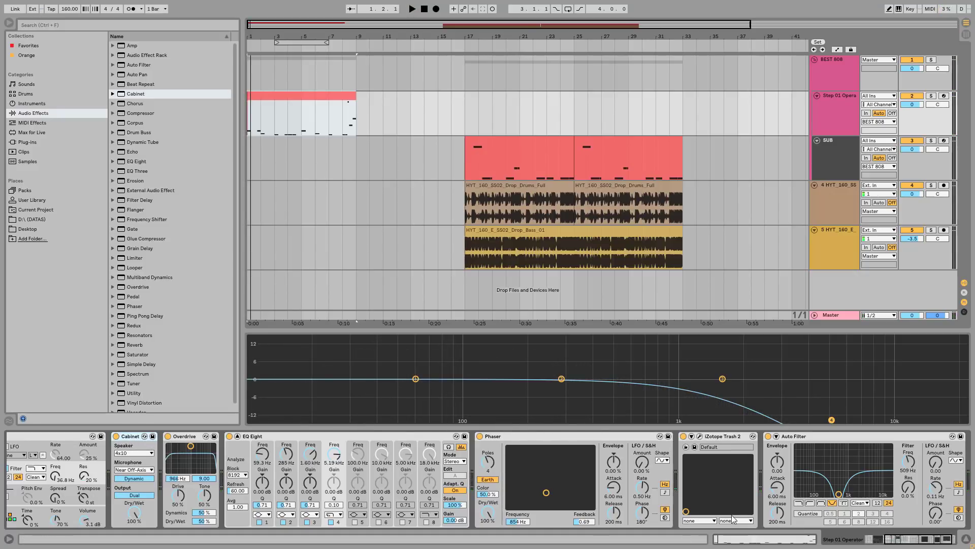
Review the Step 01 Operator device chain, including the iZotope Trash 2 plug-in window, and close that window.
left_click(909, 540)
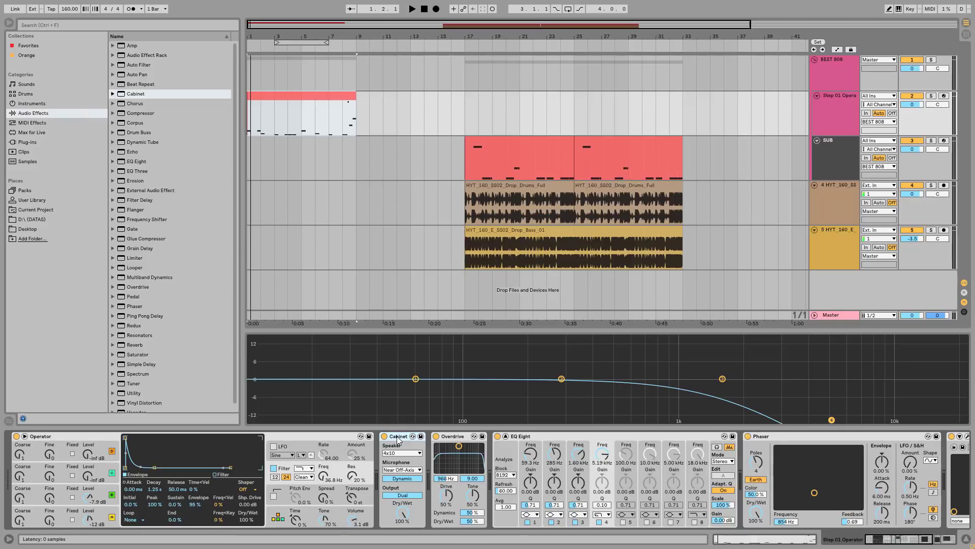
left_click(910, 543)
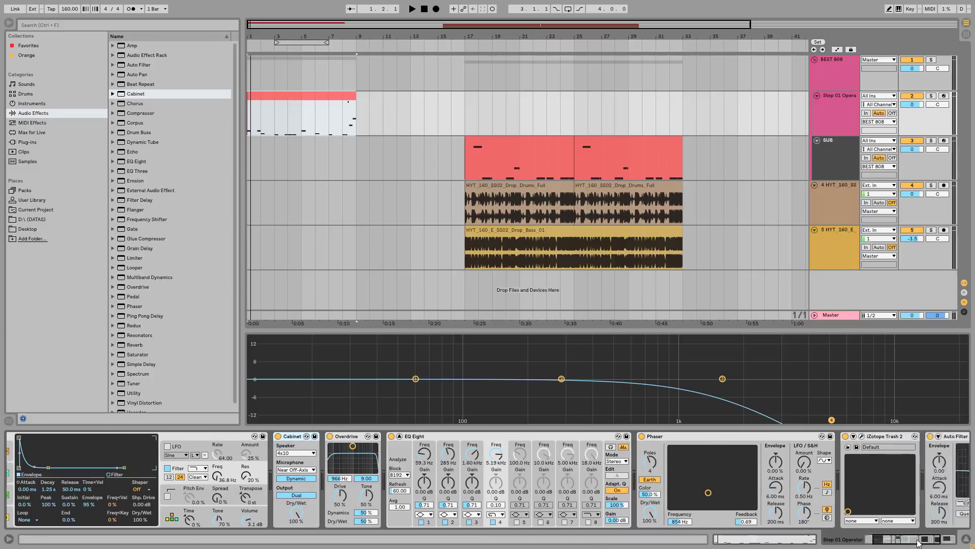
left_click(648, 436)
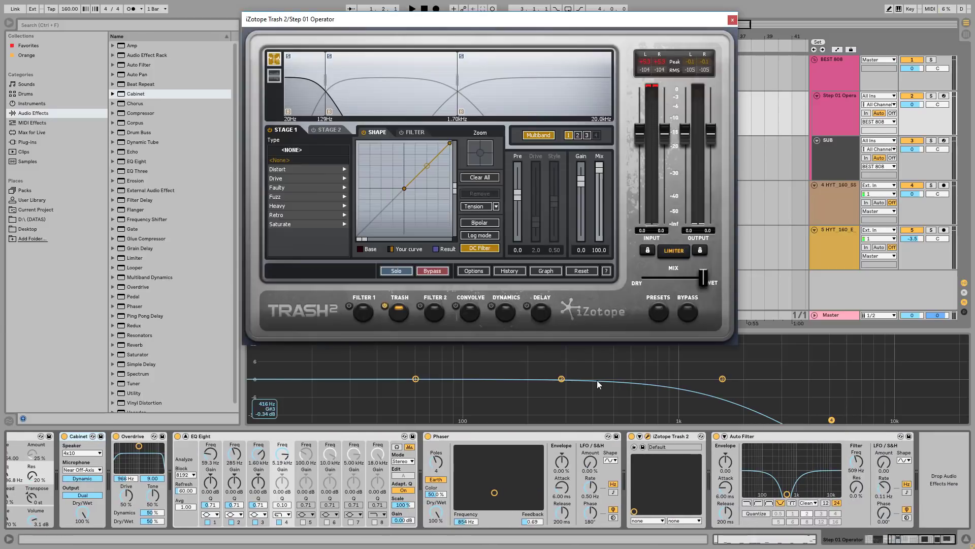
left_click(732, 20)
left_click(912, 543)
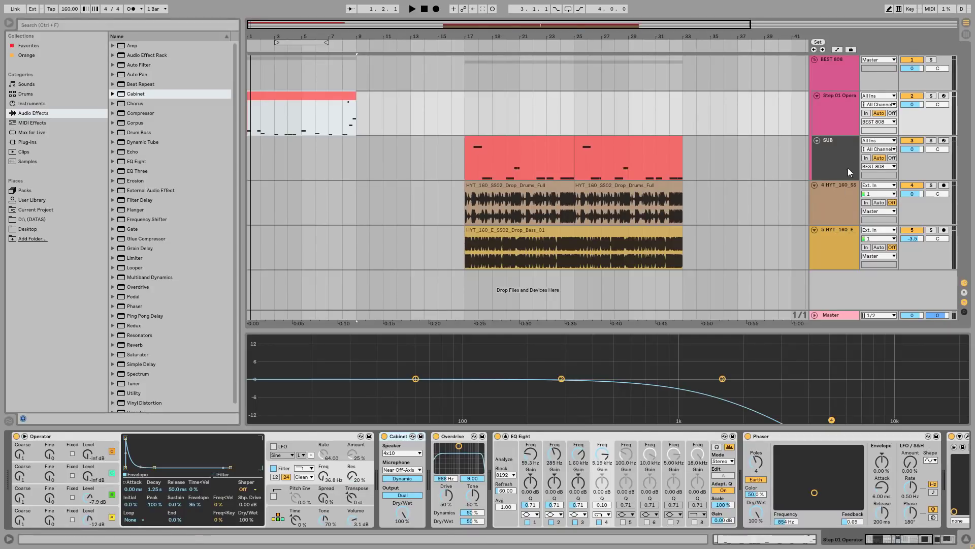
Solo the SUB track and listen to its first clip from bar 18, ending with playback stopped and solo off.
left_click(836, 144)
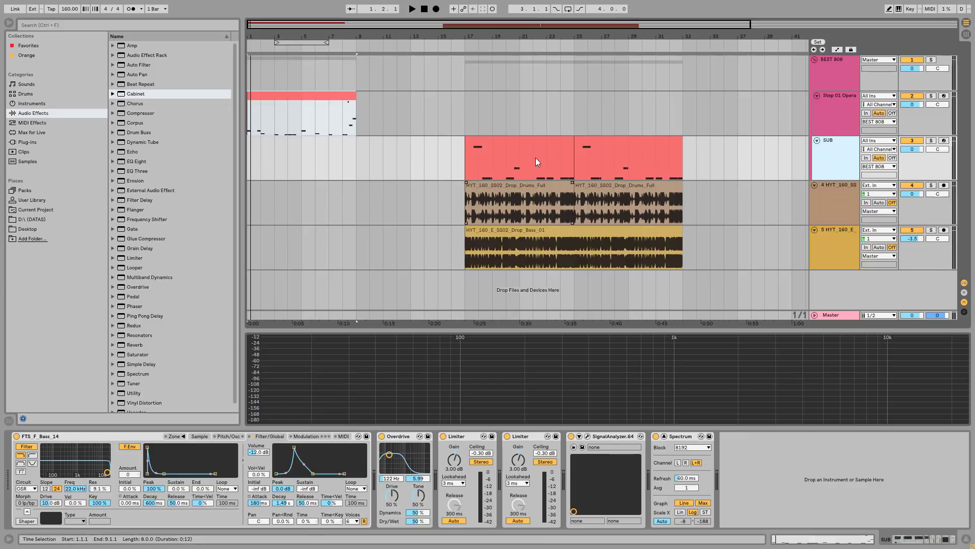
left_click(530, 143)
left_click(931, 140)
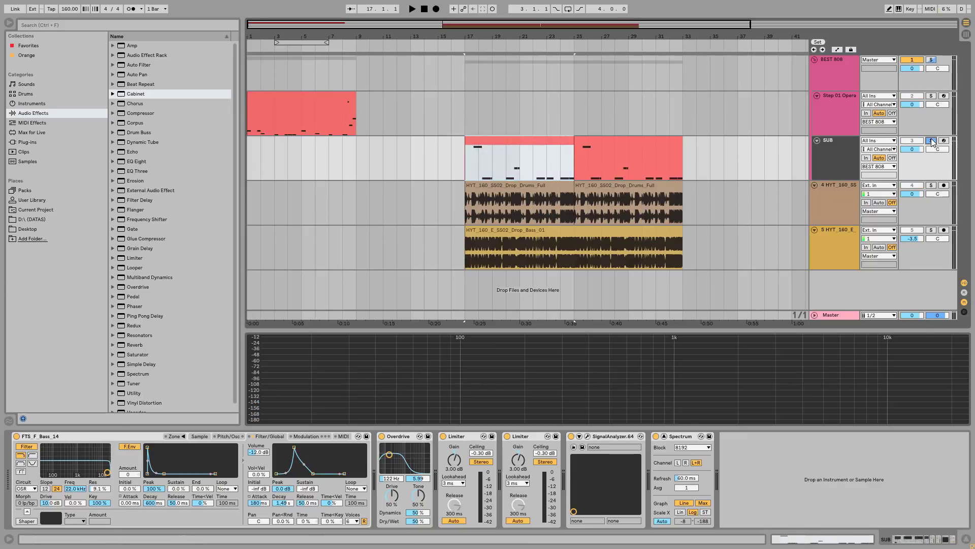
left_click(483, 168)
key("space")
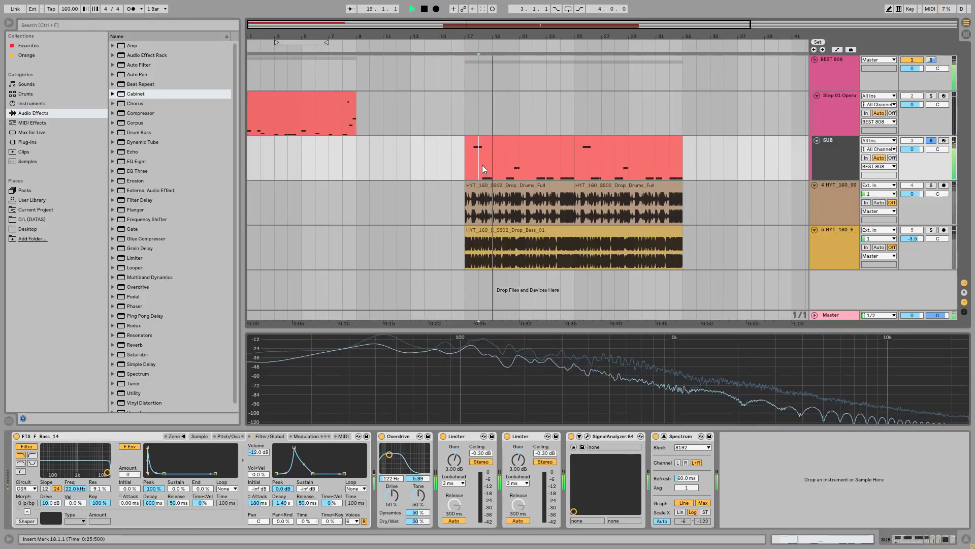
left_click(932, 141)
key("space")
left_click(539, 192)
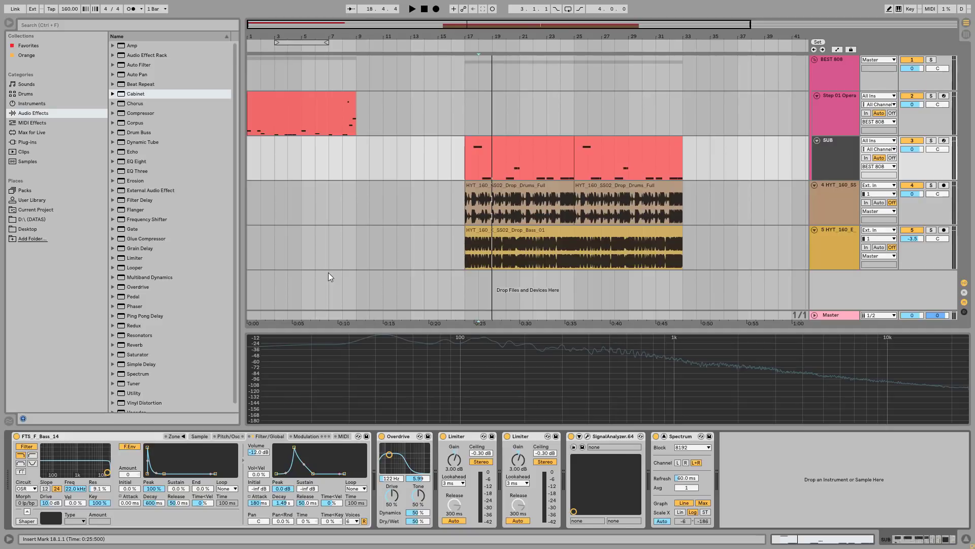
Add the Pedal audio effect to the SUB track's device chain near the second Limiter.
left_click_drag(133, 296, 536, 437)
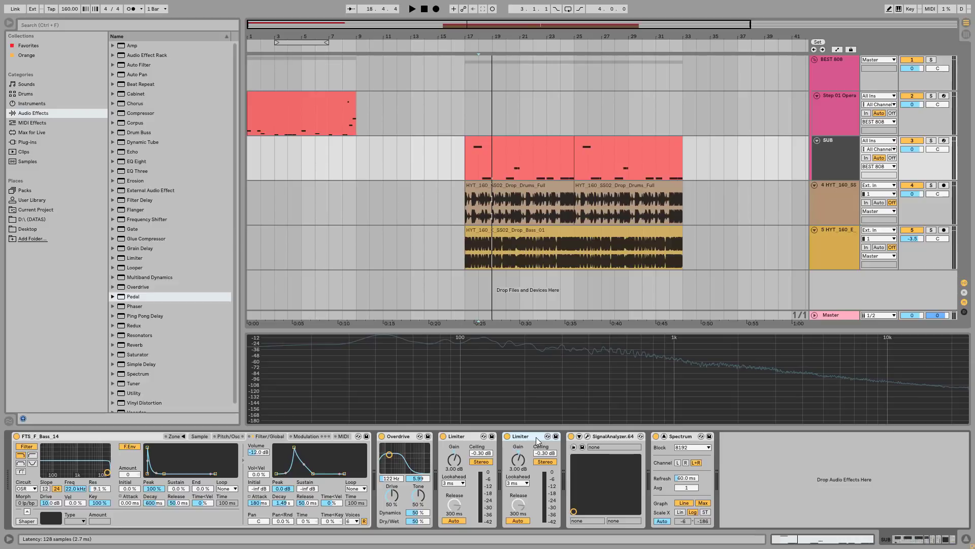